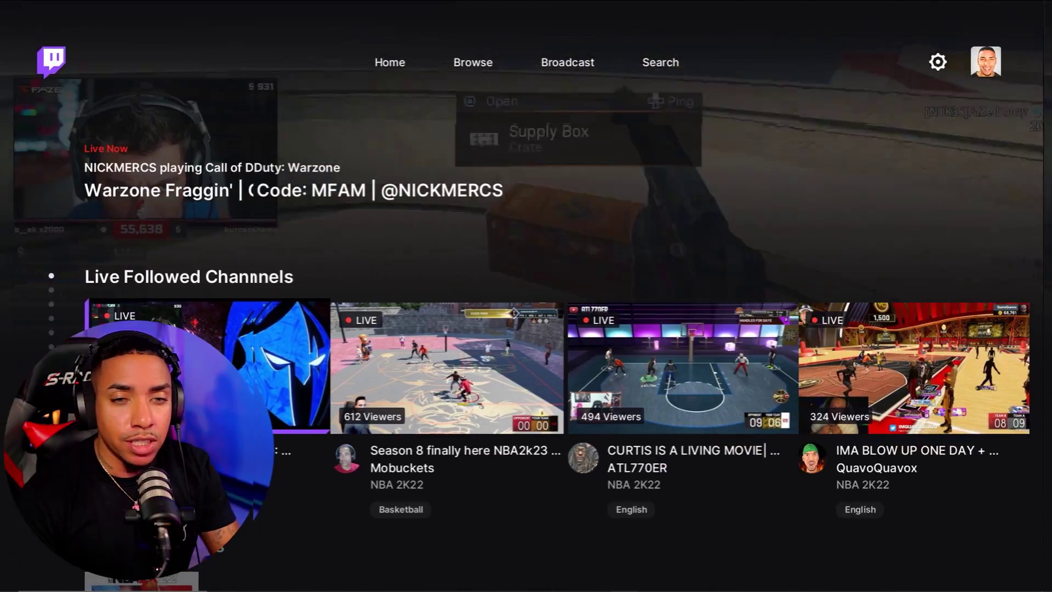
# Open Twitch's Xbox broadcast settings and move down to the 1080p stream resolution setting.
pyautogui.click(567, 62)
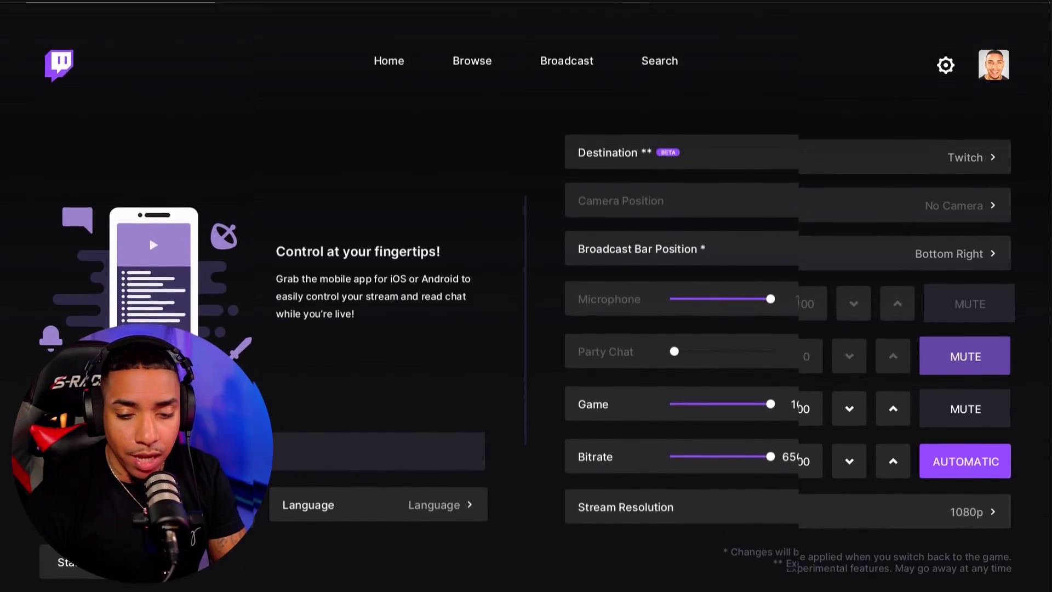
pyautogui.press('Down')
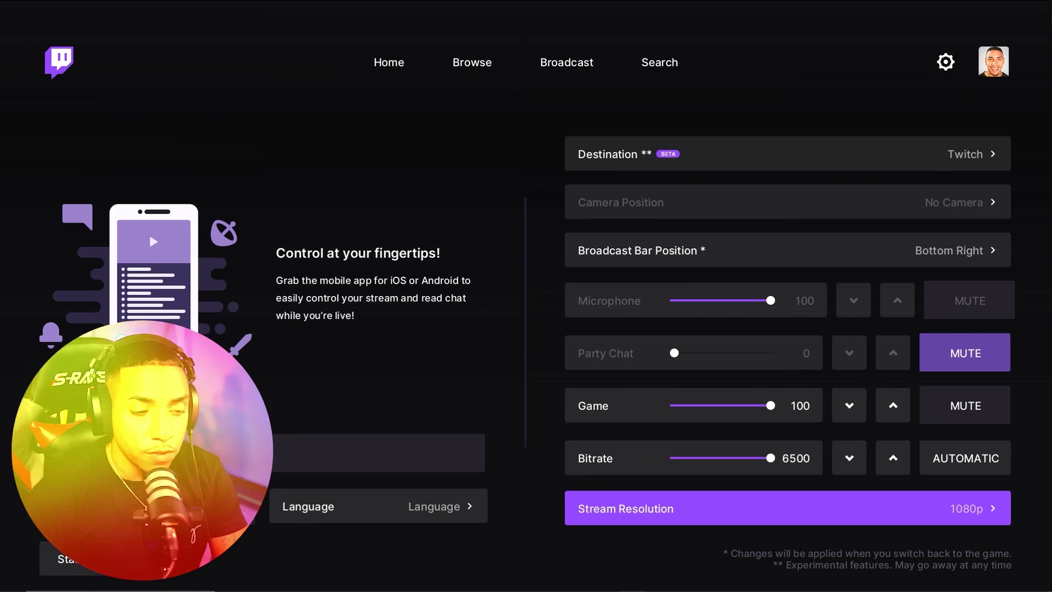
pyautogui.press('Left')
pyautogui.press('Up')
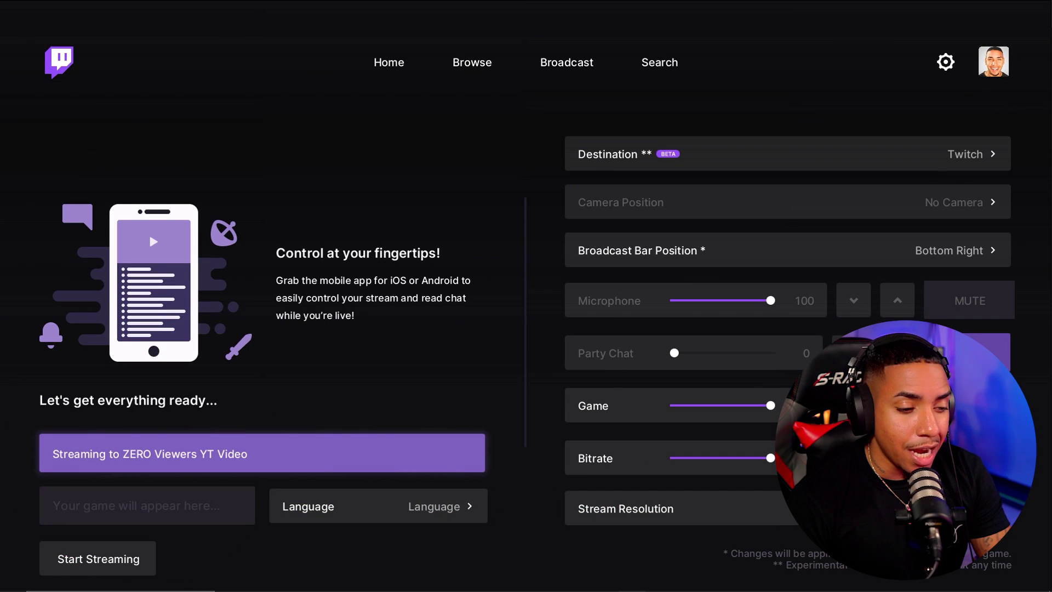
pyautogui.press('Down')
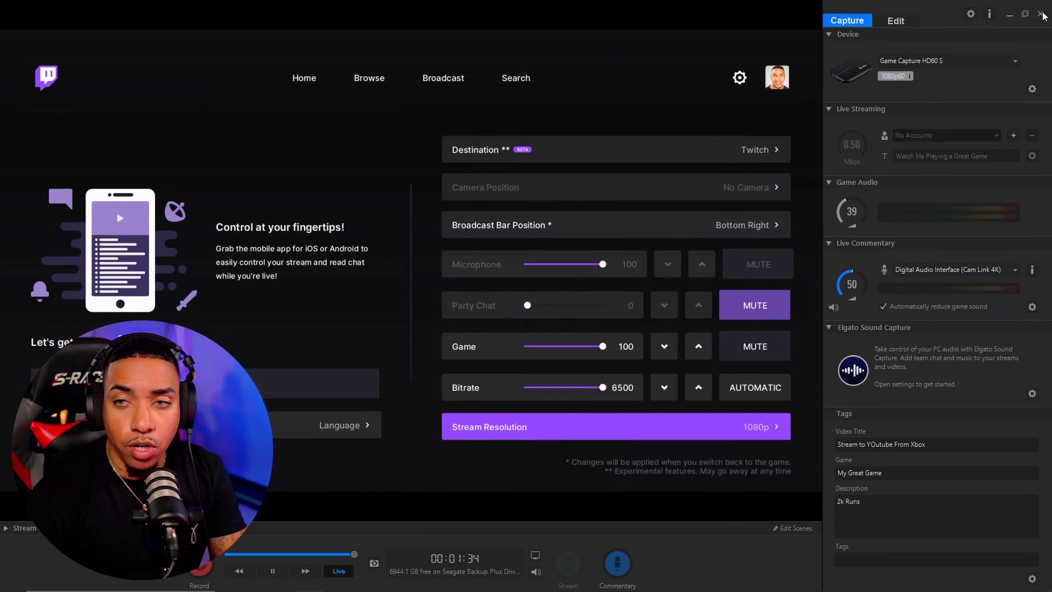
# Close the Elgato 4K Capture Utility window to reveal the desktop and browser.
pyautogui.click(1041, 15)
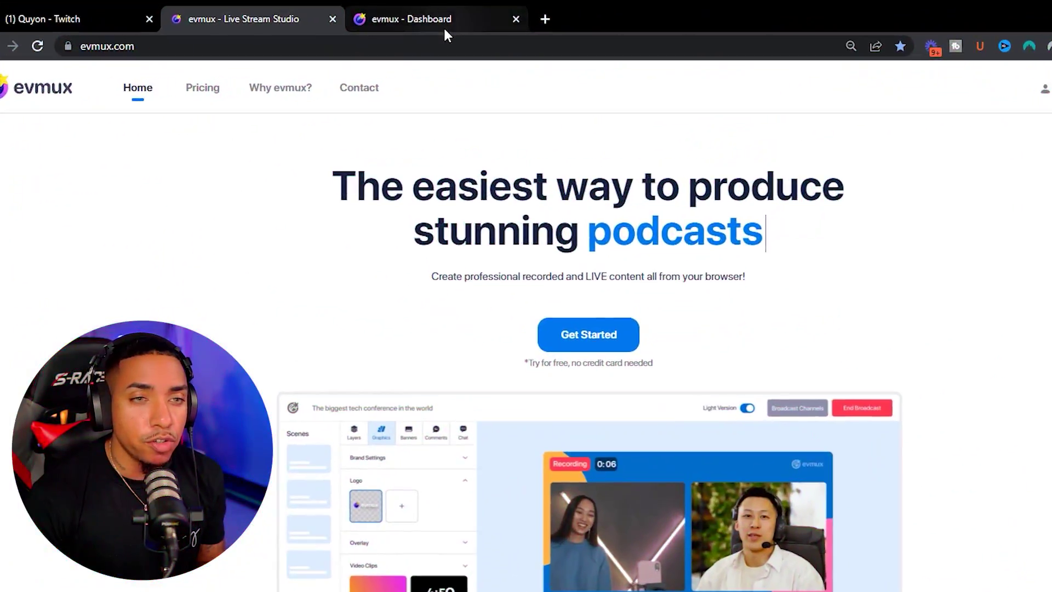
# From the evmux dashboard, start a new single-broadcast project named 'Stream 1'.
pyautogui.click(443, 26)
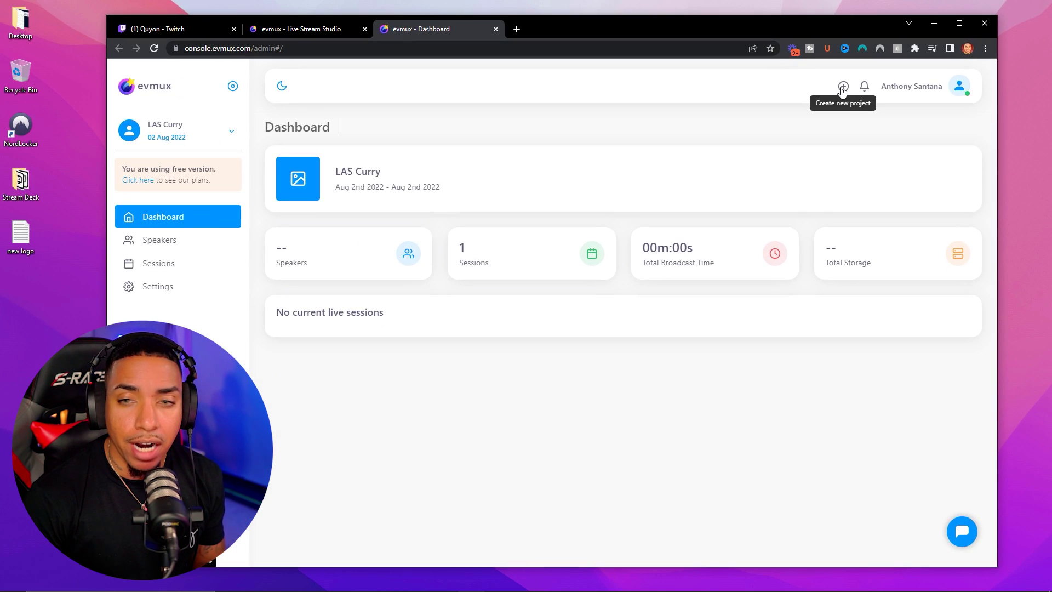
pyautogui.click(968, 102)
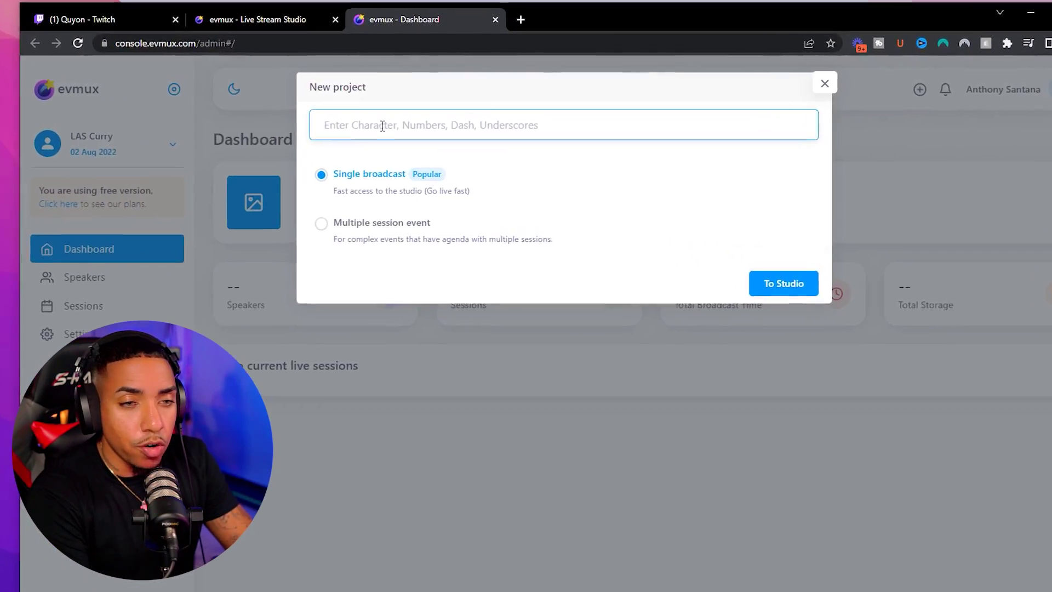
pyautogui.write('Stream 1')
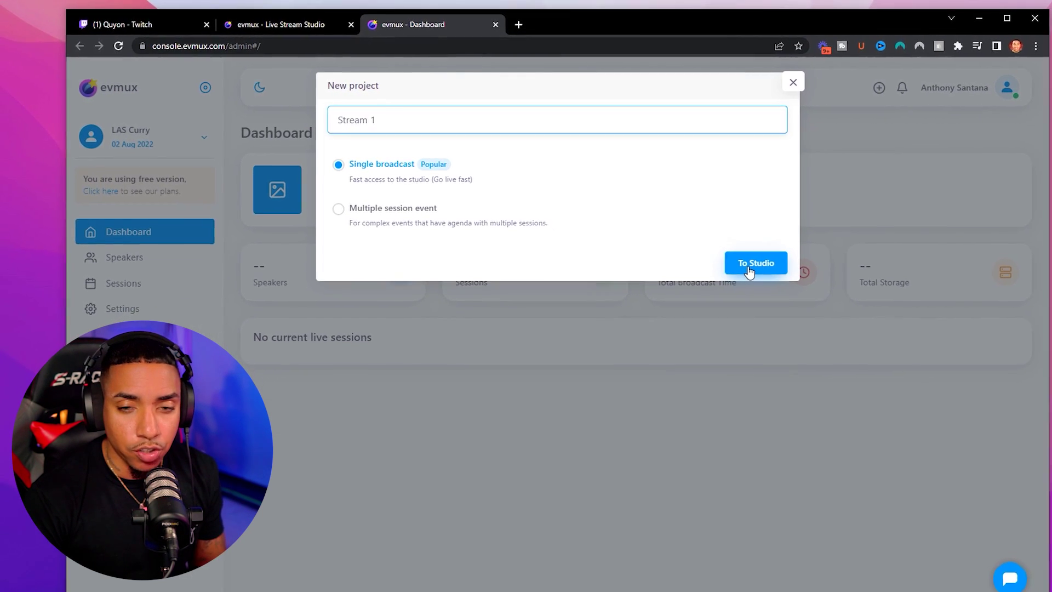
# Open Stream 1 in the studio editor and show the Broadcast Channels platform list.
pyautogui.click(743, 274)
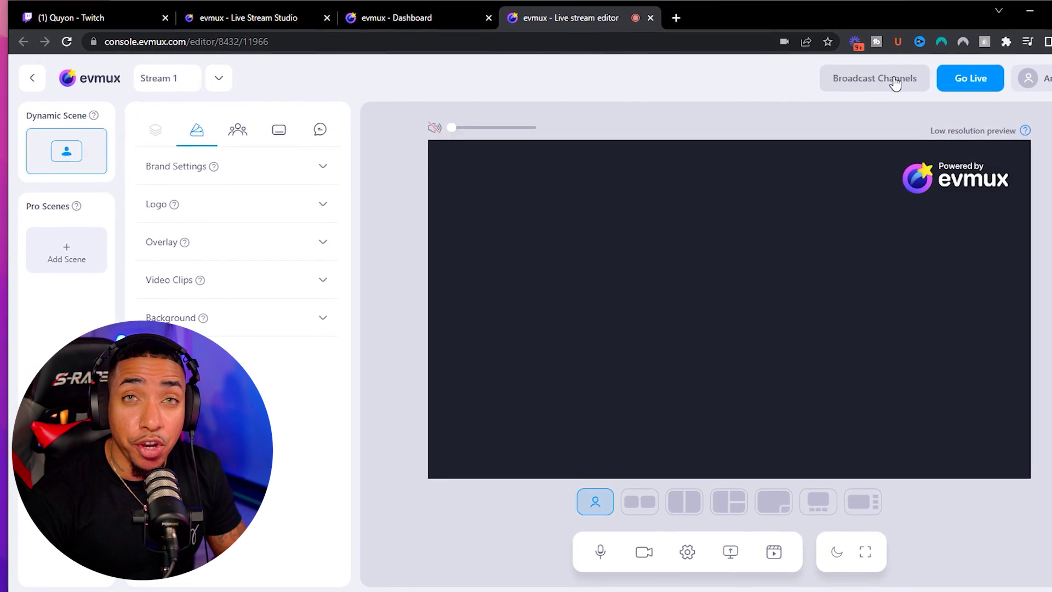
pyautogui.click(913, 87)
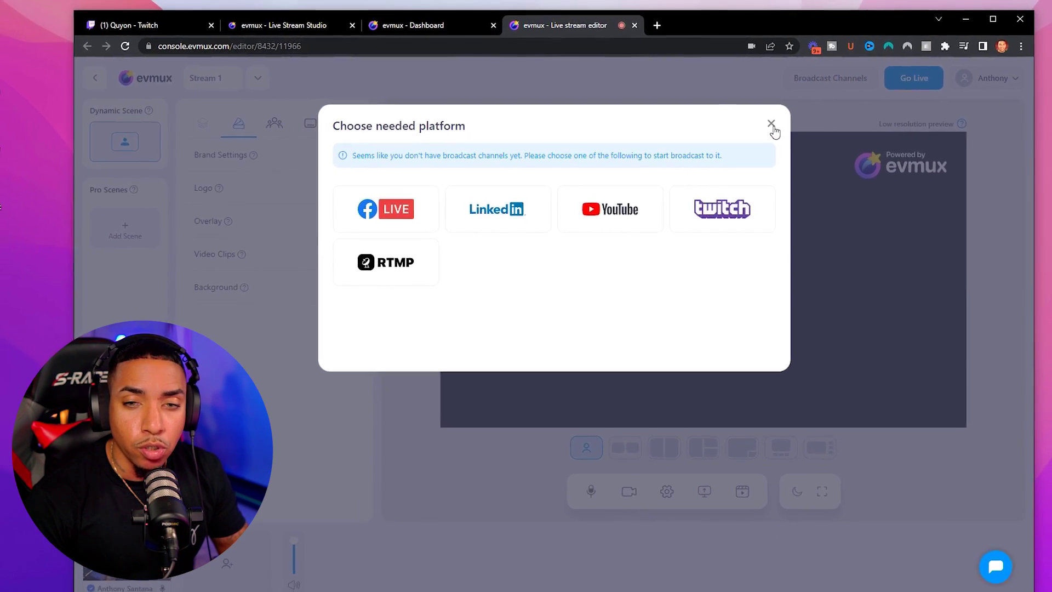
# Close the Choose needed platform dialog without adding any channel.
pyautogui.click(772, 124)
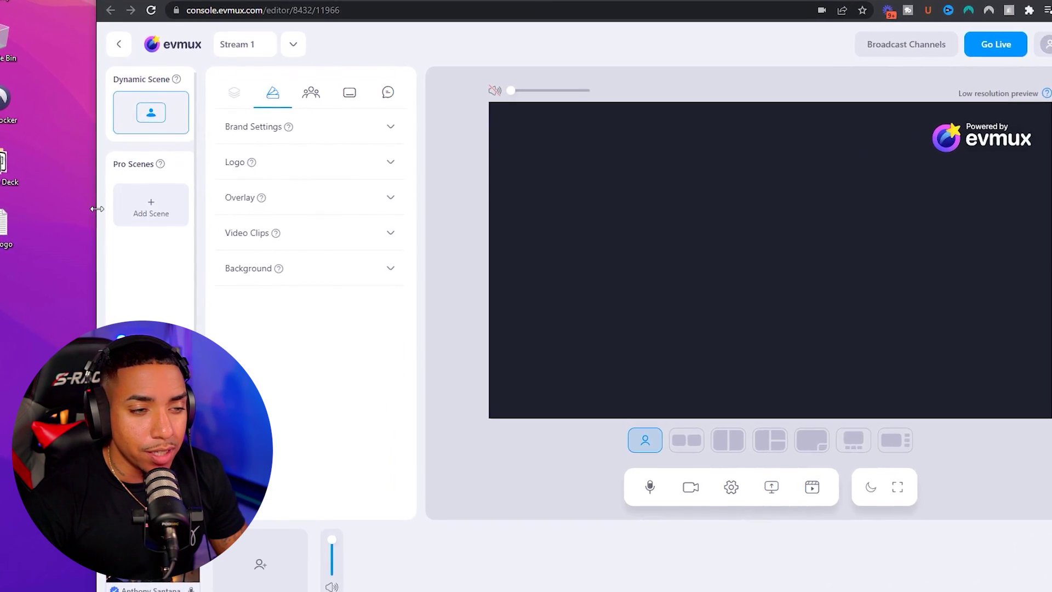
# Create an Empty scene (default) called 'New Scene' under Pro Scenes.
pyautogui.click(151, 208)
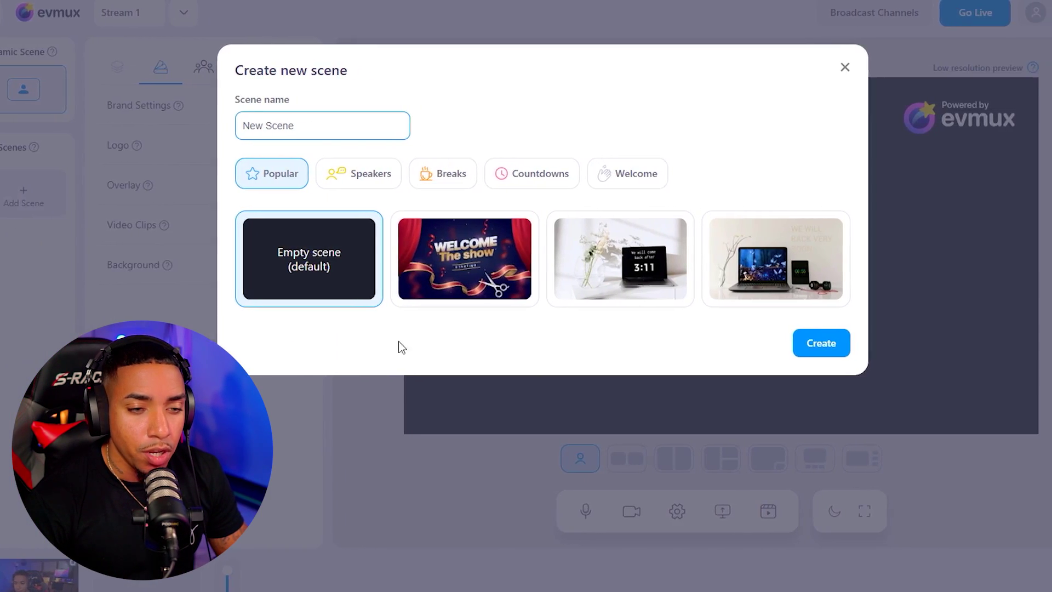
pyautogui.click(821, 343)
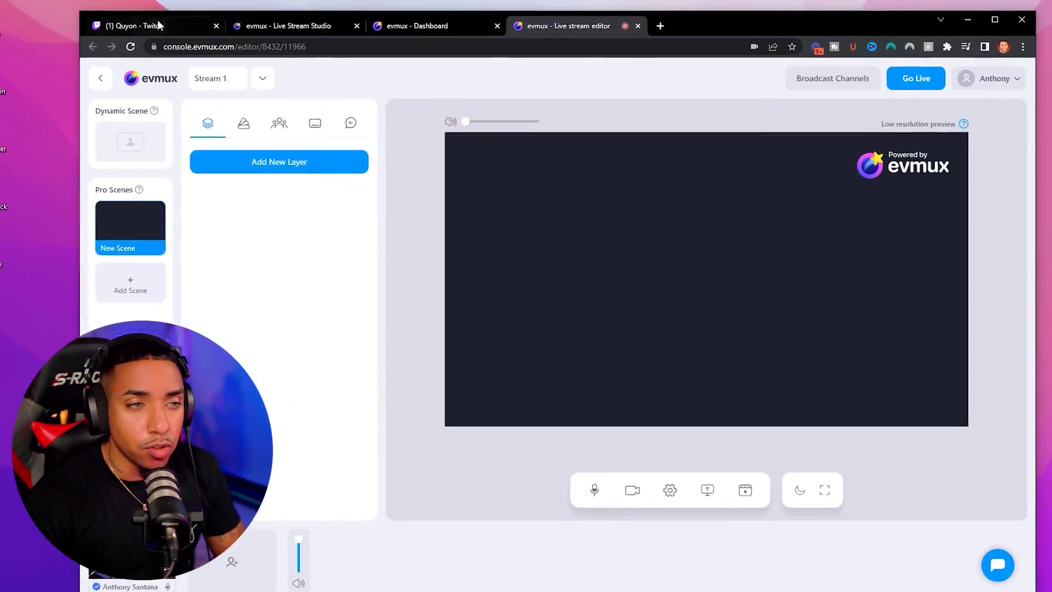
pyautogui.click(175, 22)
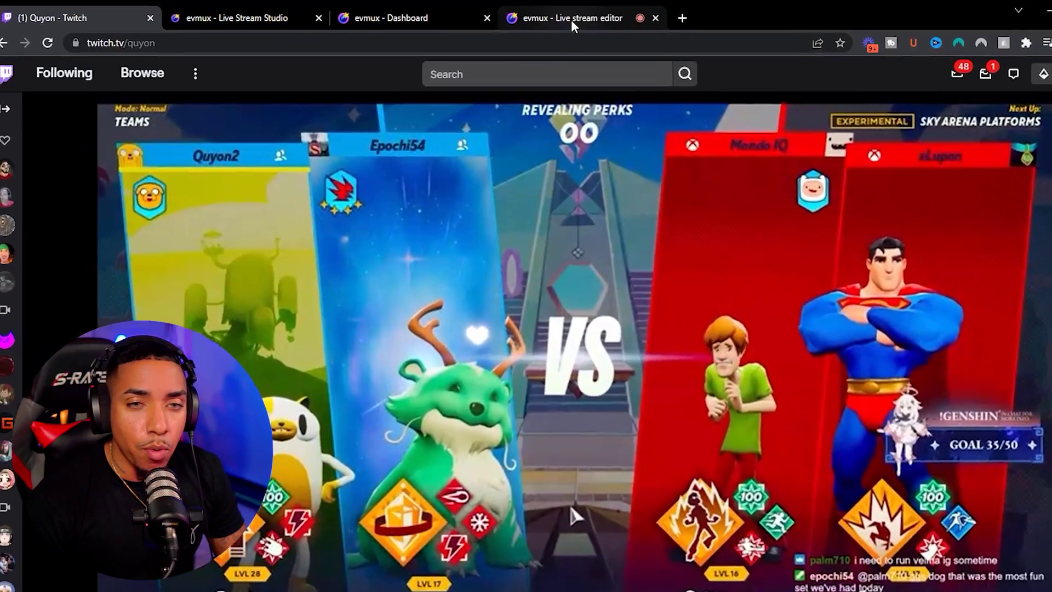
pyautogui.click(540, 26)
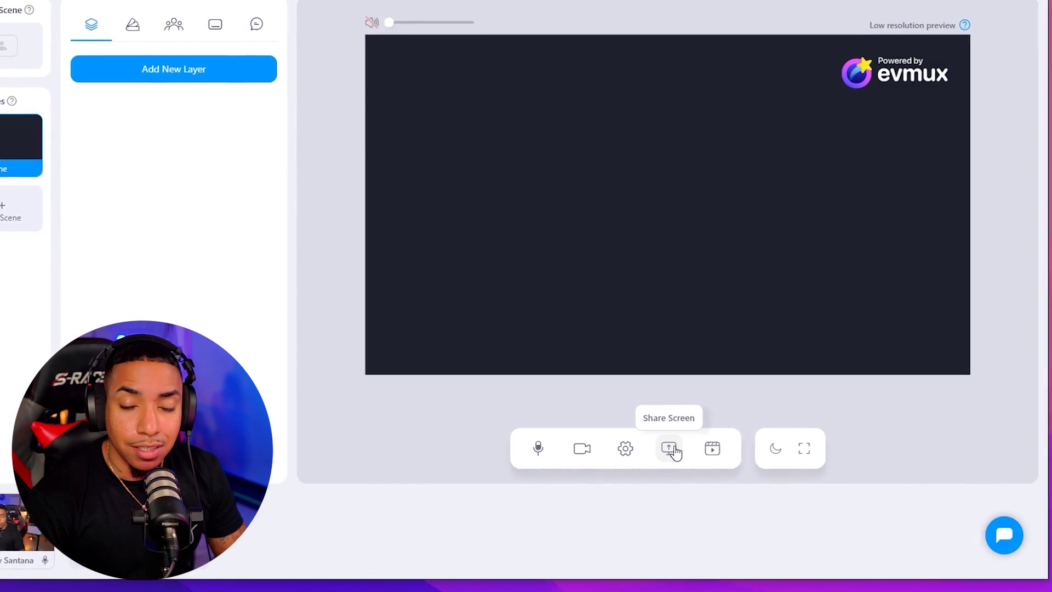
# Share the Twitch Chrome tab with its audio into evmux, then return to the editor.
pyautogui.click(659, 509)
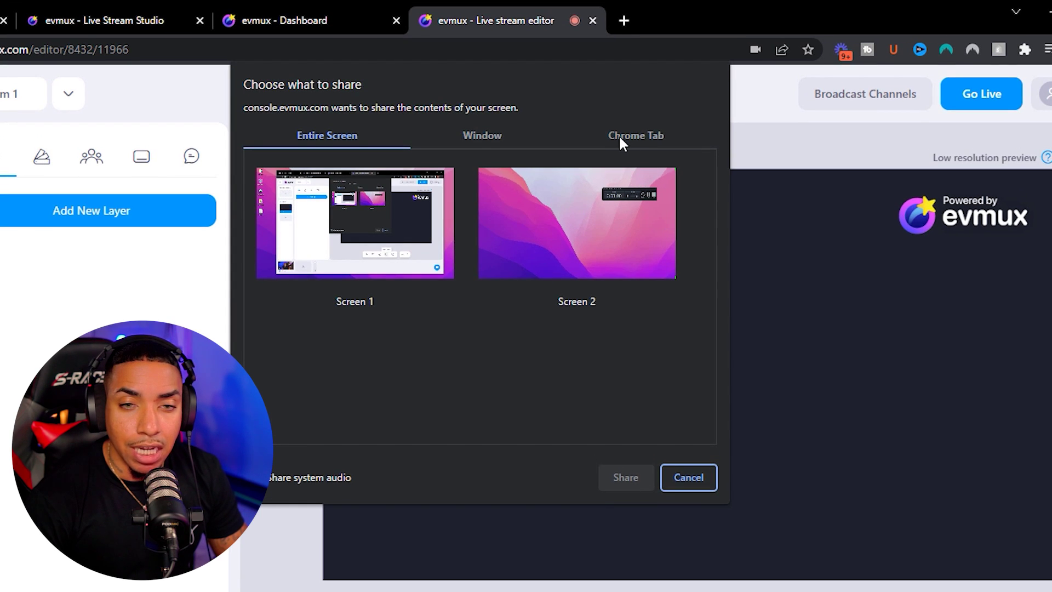
pyautogui.click(619, 135)
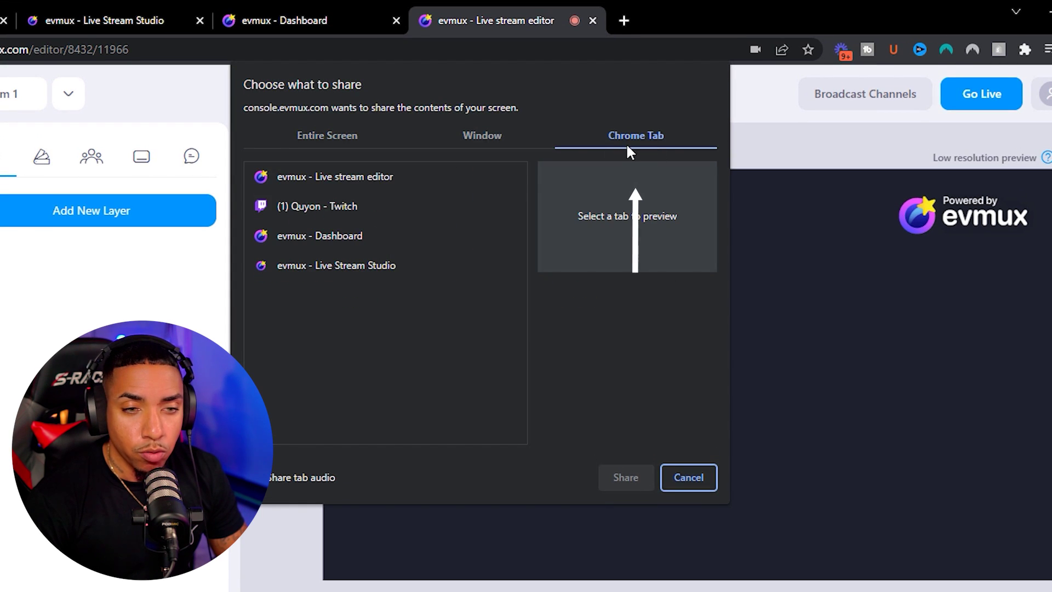
pyautogui.click(307, 207)
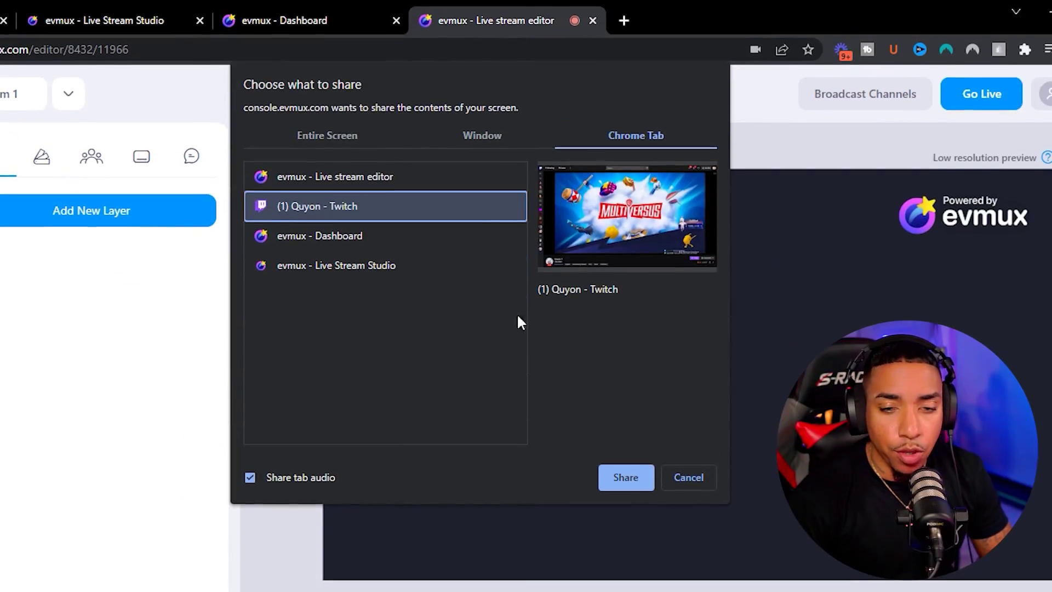
pyautogui.click(625, 476)
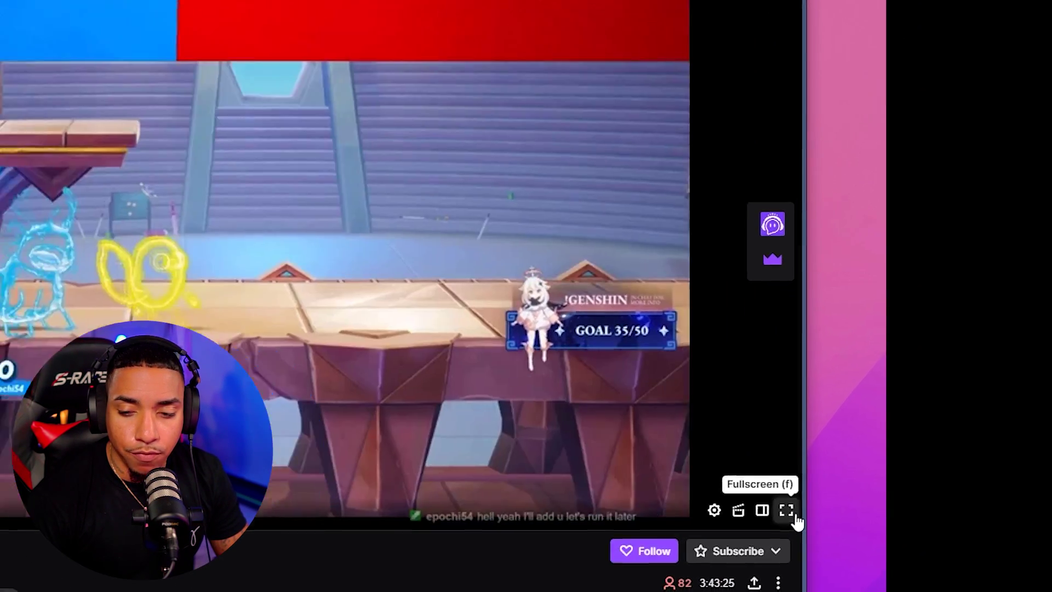
pyautogui.click(984, 493)
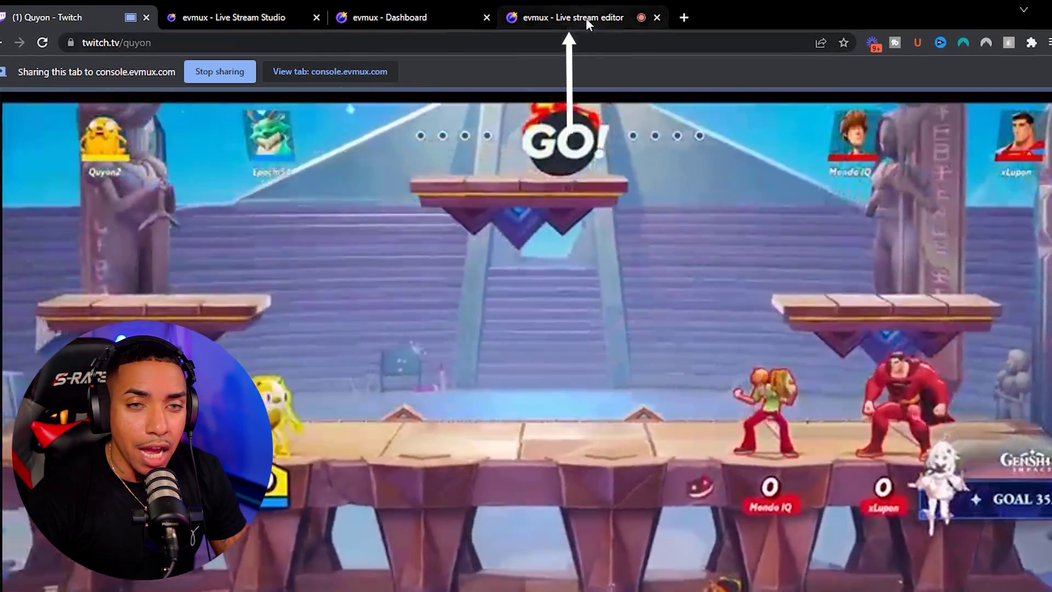
pyautogui.click(573, 17)
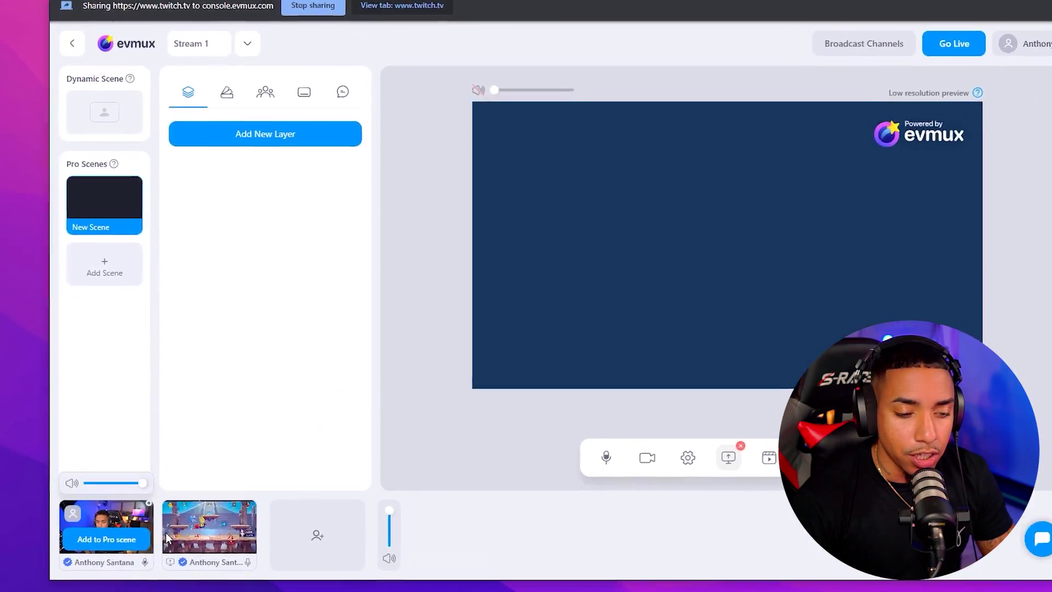
# Add the Twitch screen share to New Scene and stretch it to the 1920×1080 canvas.
pyautogui.moveTo(228, 547)
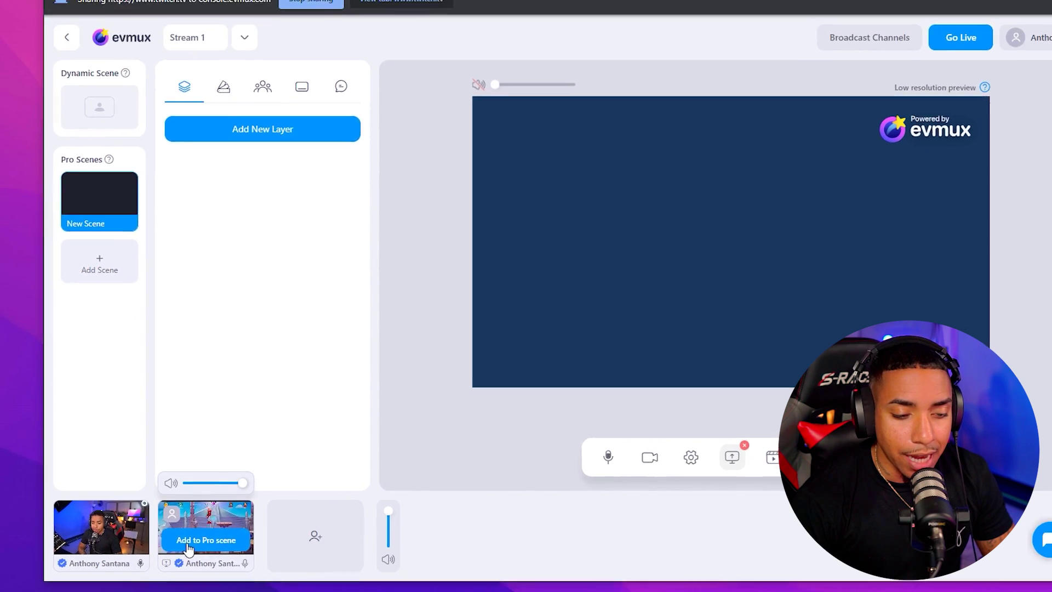
pyautogui.click(159, 550)
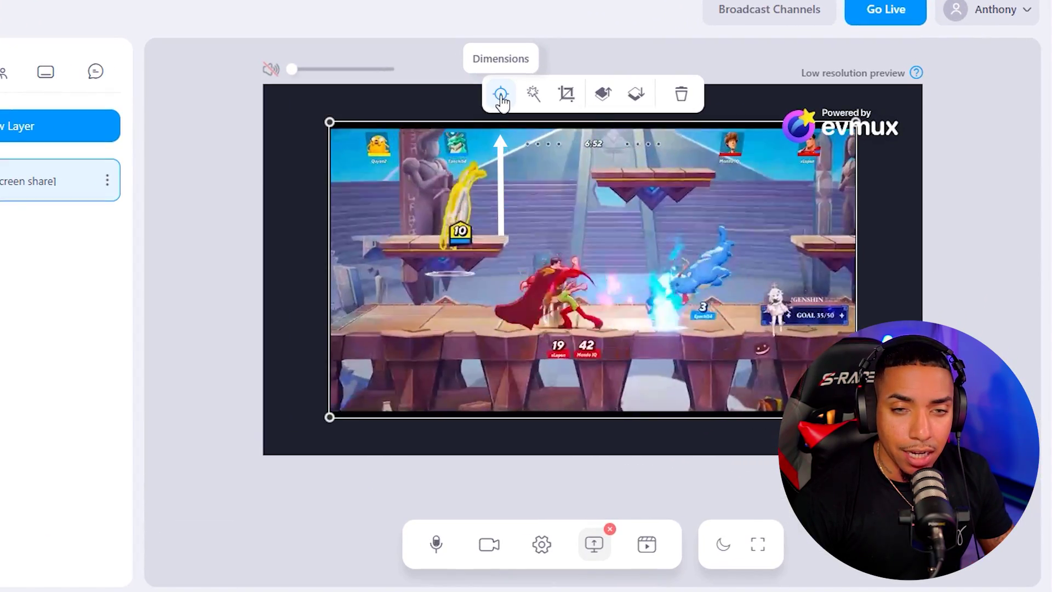
pyautogui.click(559, 127)
pyautogui.click(442, 337)
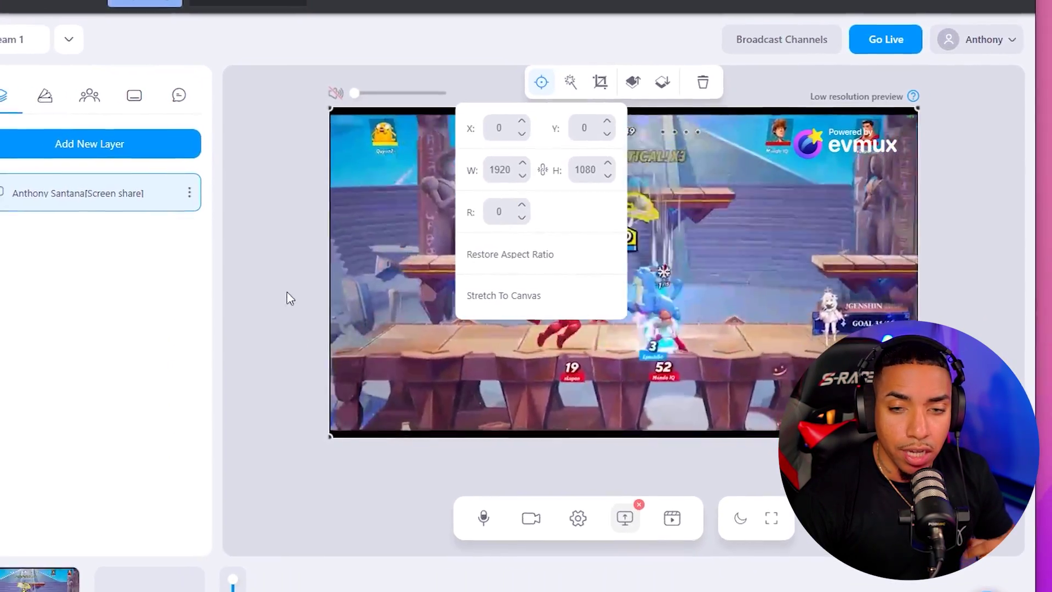
pyautogui.click(217, 296)
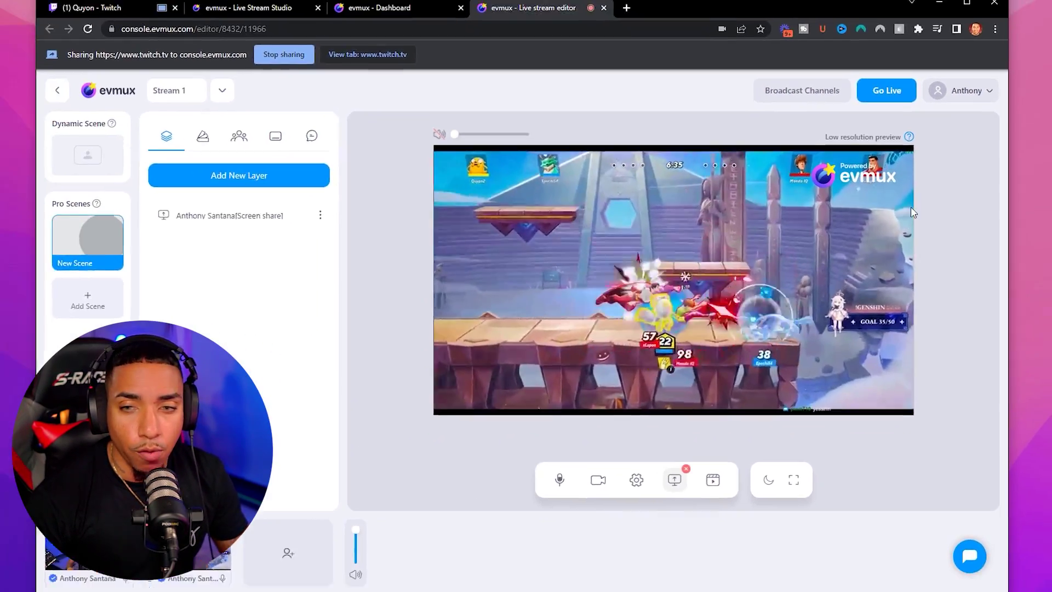
pyautogui.moveTo(810, 155)
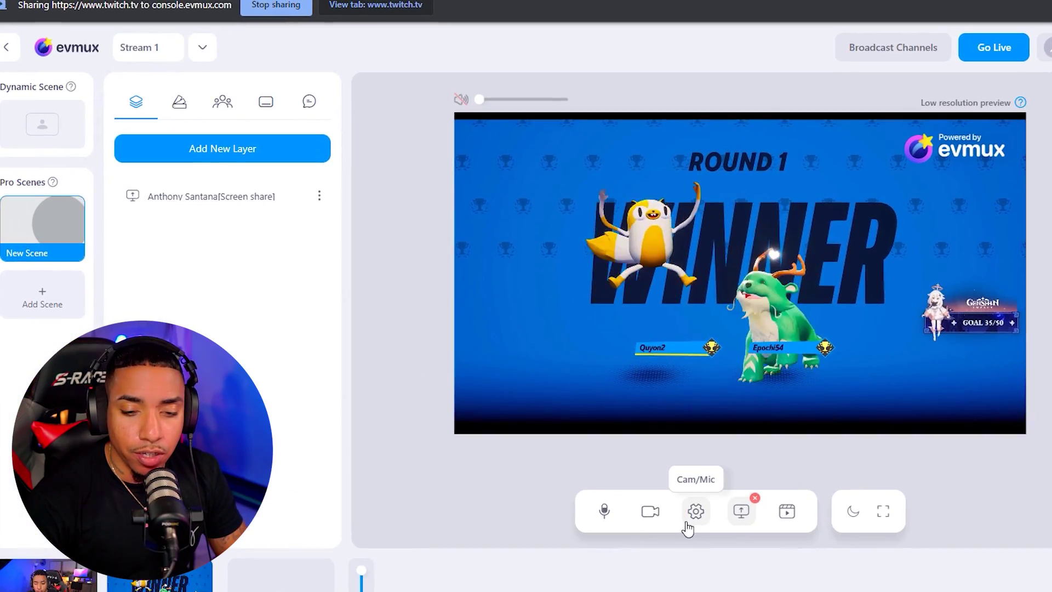
# Add the webcam to New Scene and shrink it into the bottom-left corner.
pyautogui.click(683, 496)
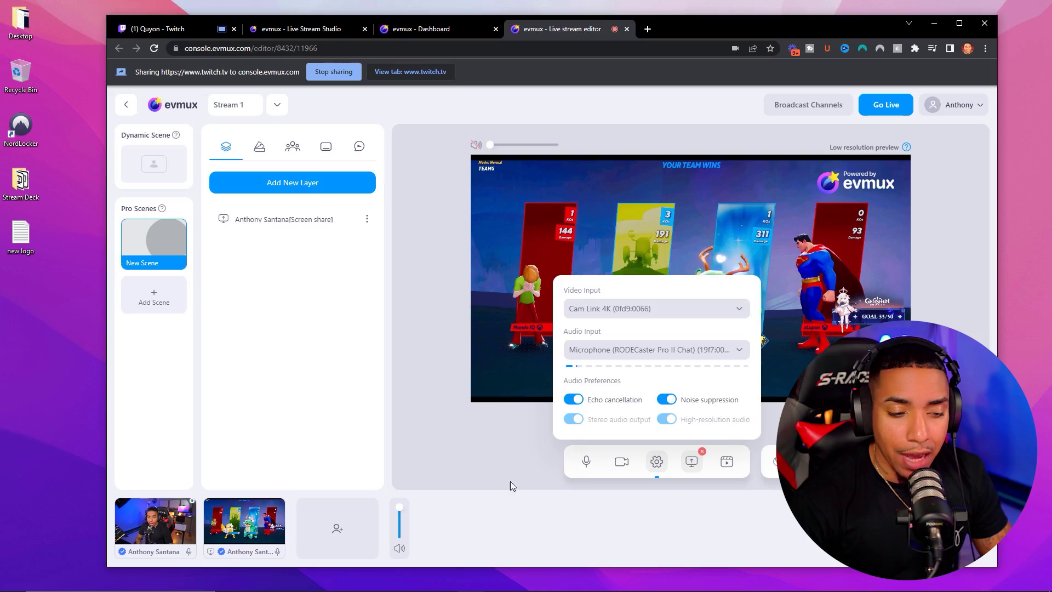
pyautogui.moveTo(148, 522)
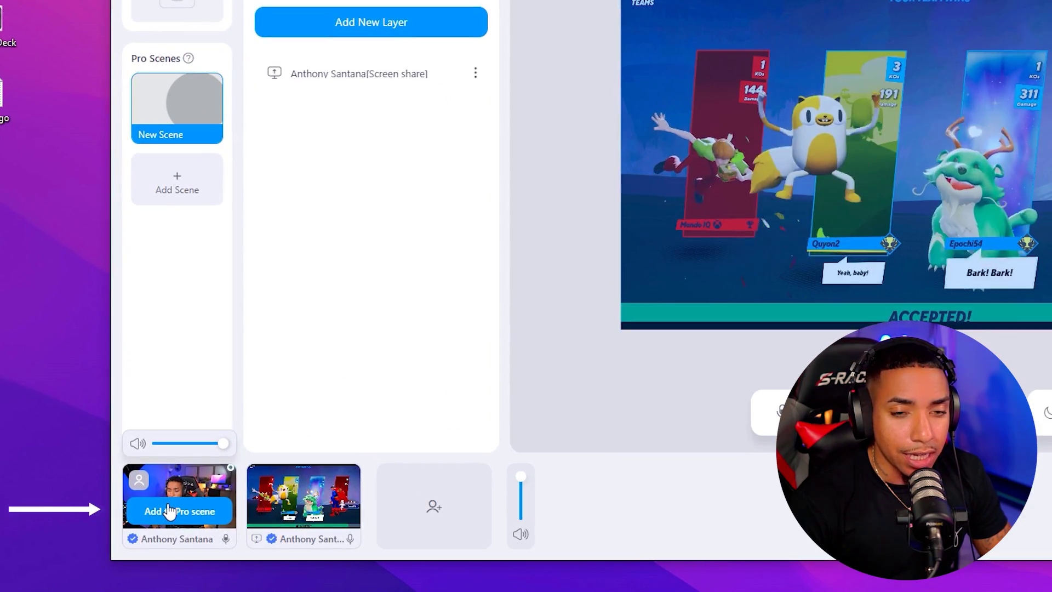
pyautogui.click(148, 530)
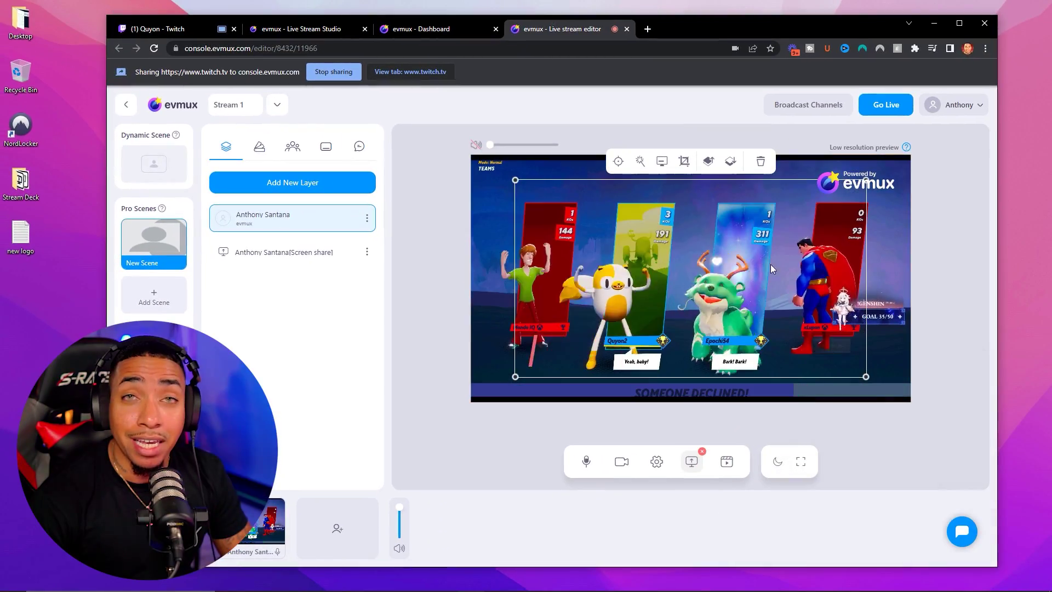
pyautogui.moveTo(862, 177); pyautogui.dragTo(584, 302)
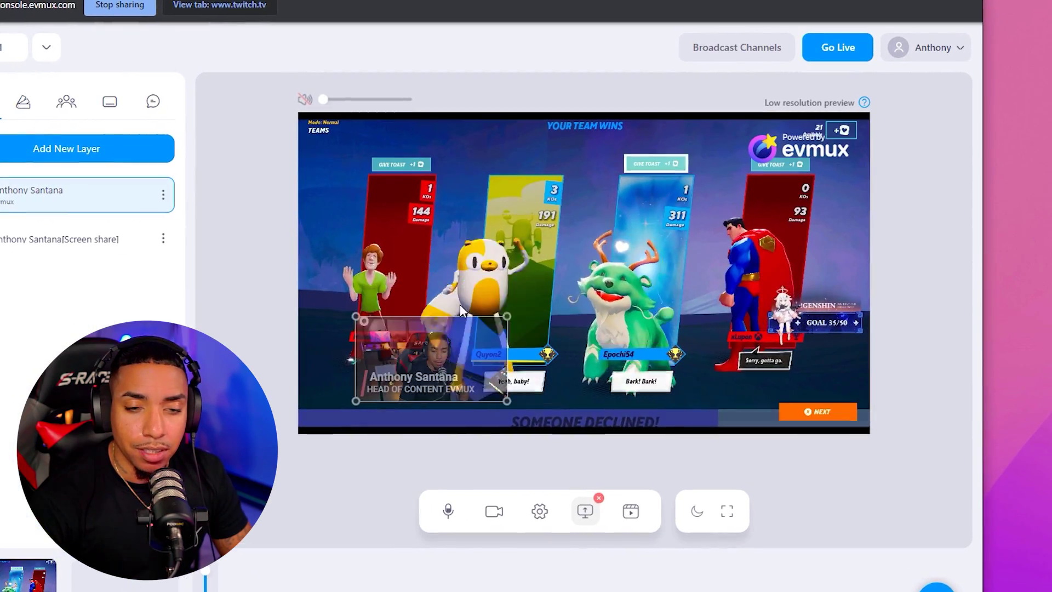
pyautogui.moveTo(461, 310); pyautogui.dragTo(455, 346)
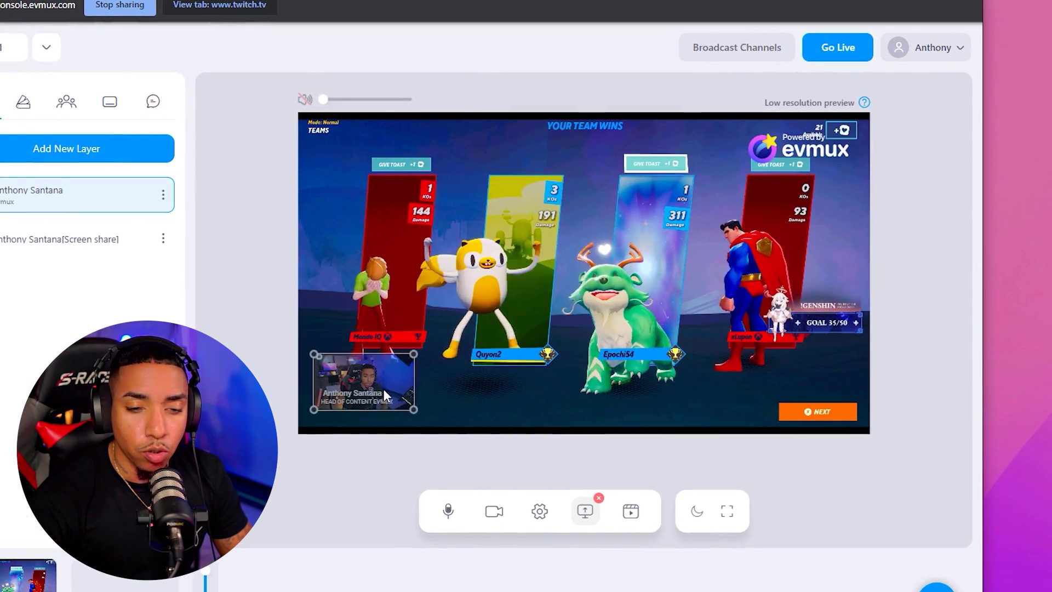
pyautogui.click(350, 446)
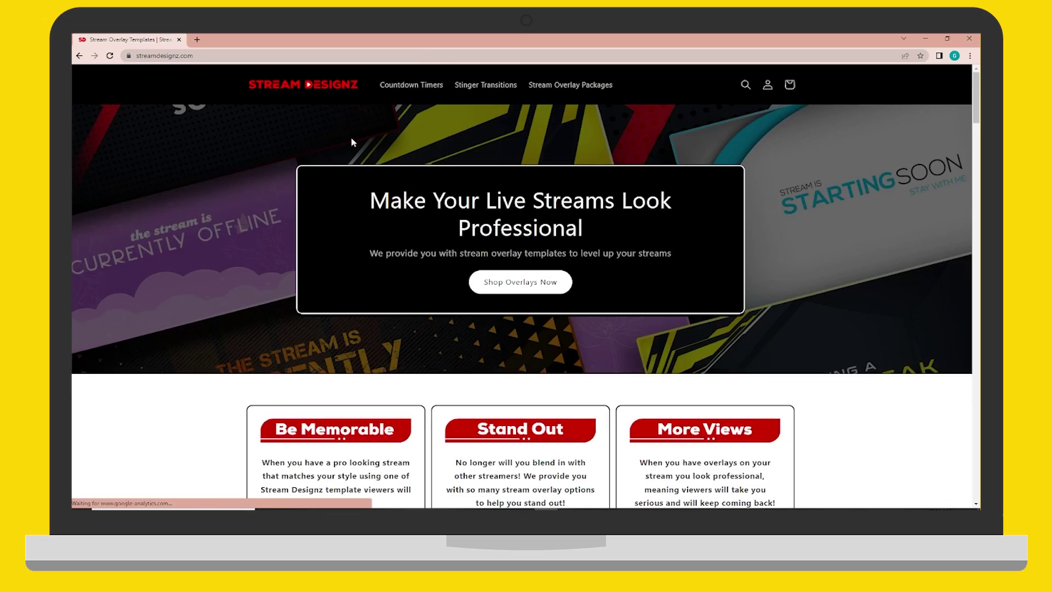
# Browse the StreamDesignz Countdown Timers, Stinger Transitions and Stream Overlay Packages collections.
pyautogui.click(411, 107)
pyautogui.click(478, 107)
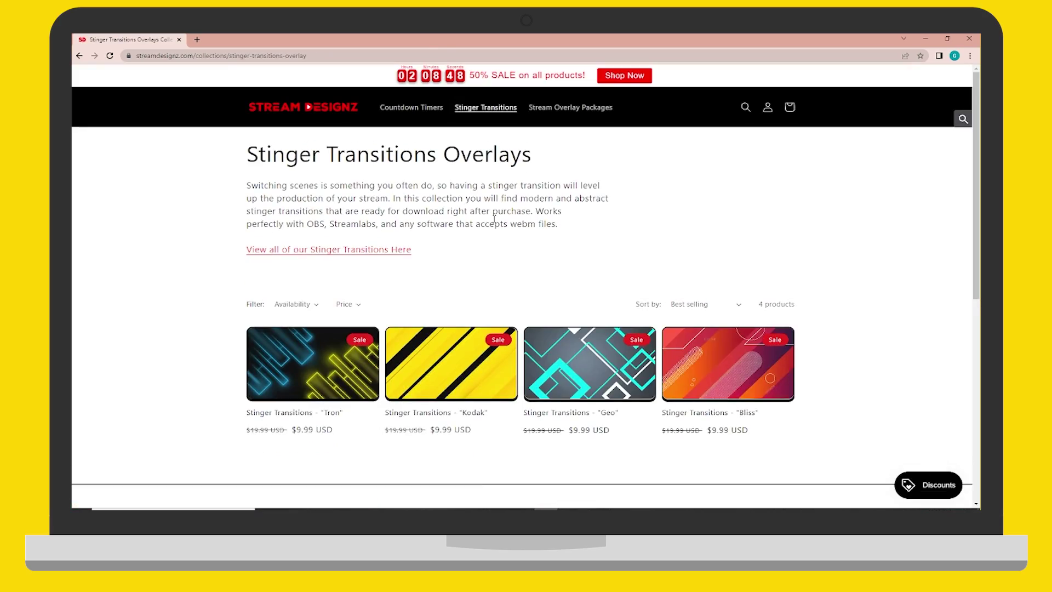
pyautogui.click(570, 107)
pyautogui.scroll(-15, 596, 274)
pyautogui.scroll(15, 596, 274)
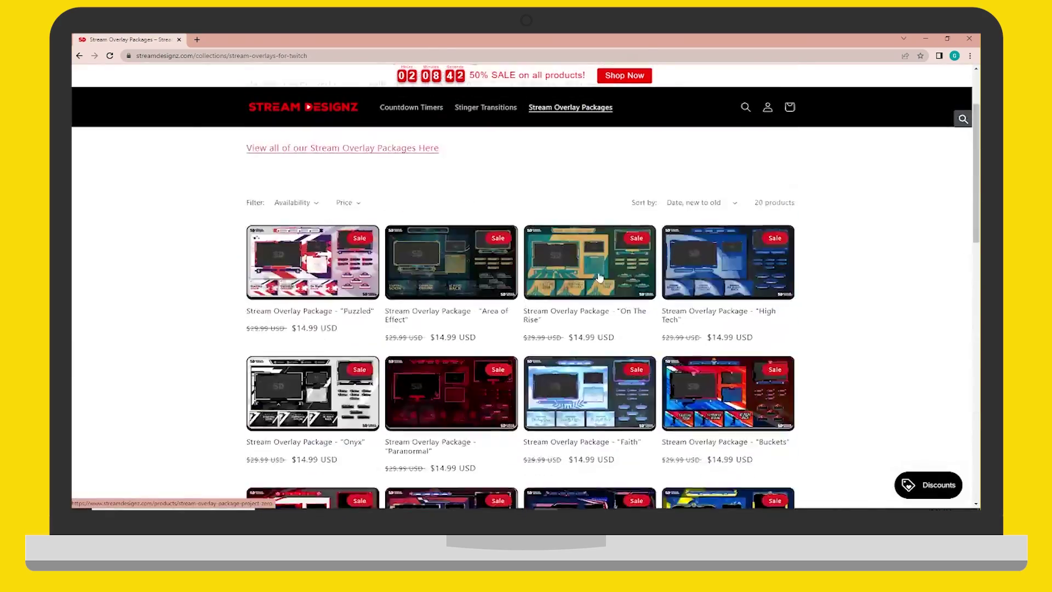
pyautogui.click(295, 116)
pyautogui.scroll(-5, 569, 266)
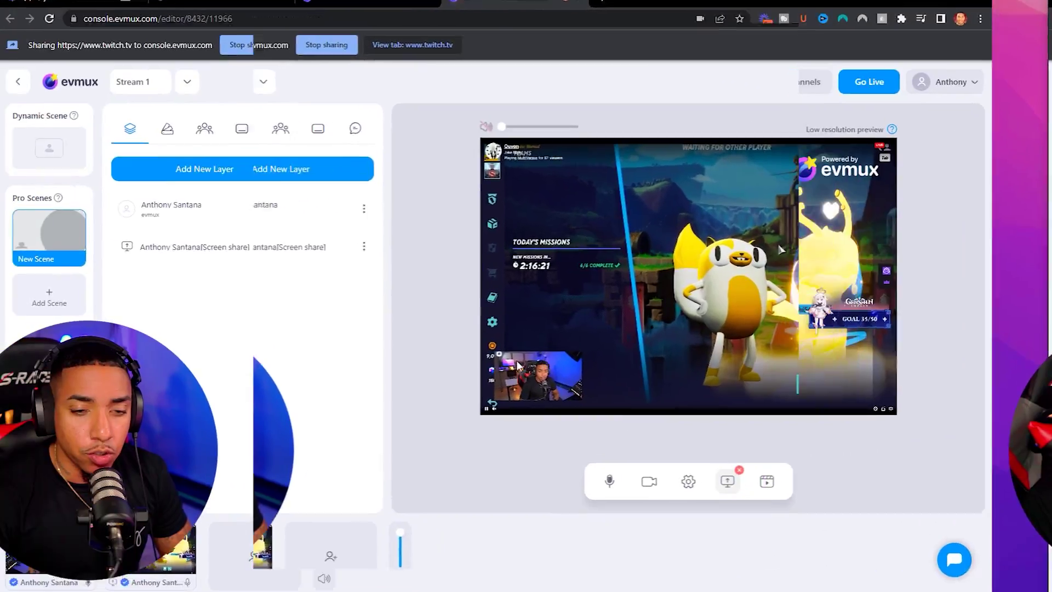
# Delete the webcam layer, leaving only the Twitch screen share in New Scene.
pyautogui.click(521, 384)
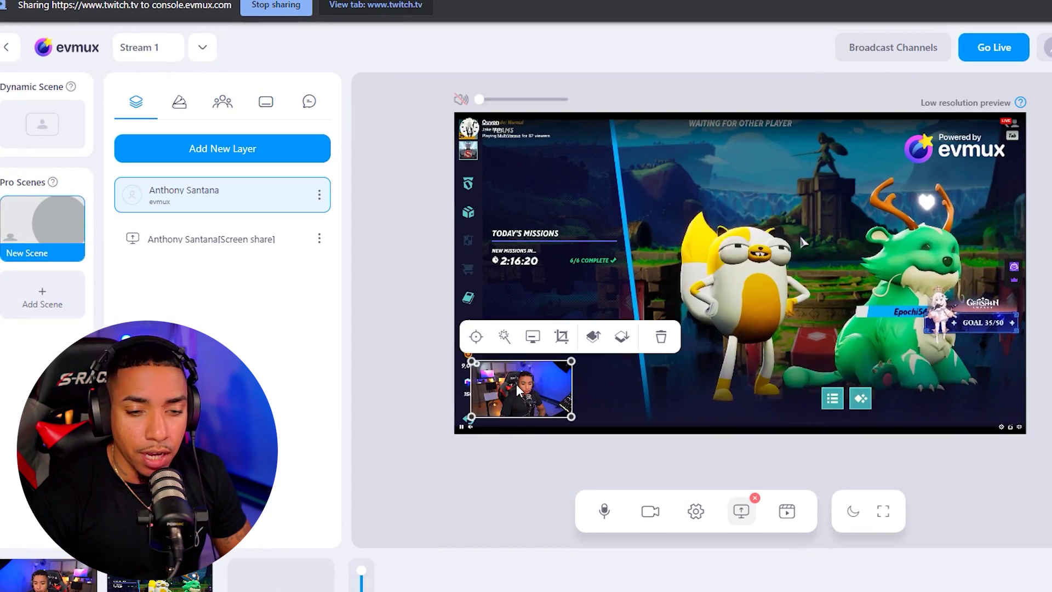
pyautogui.click(660, 341)
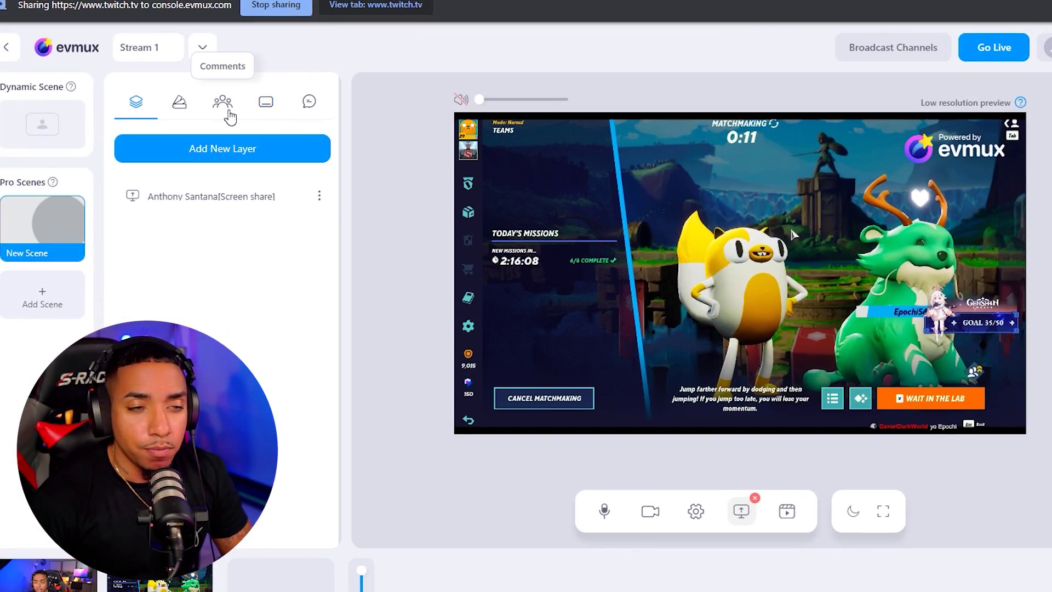
# From the Comments list, feature the sample comment on the stream, then hide it.
pyautogui.click(219, 105)
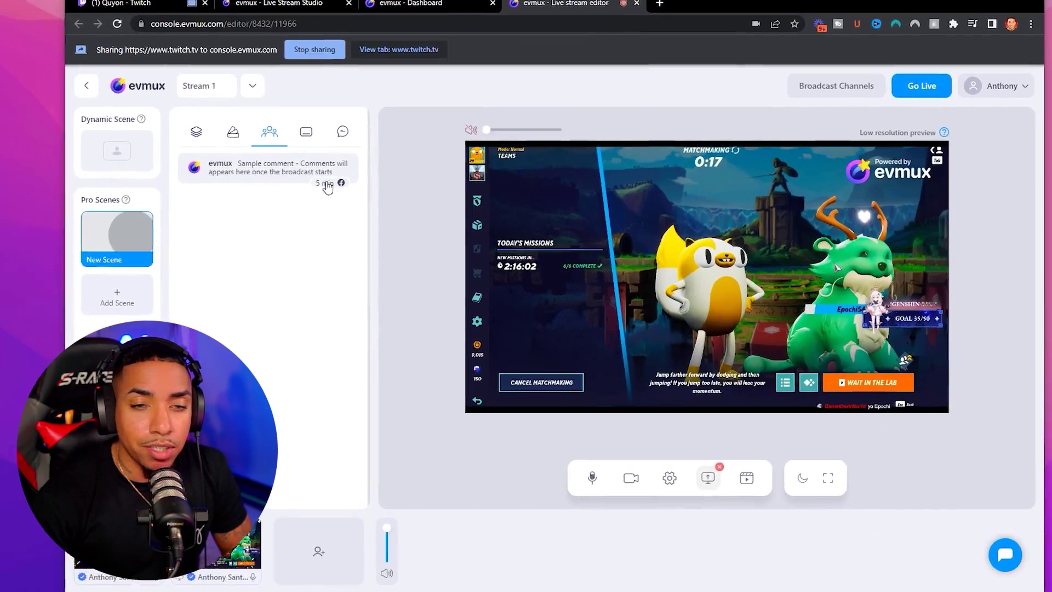
pyautogui.moveTo(285, 189)
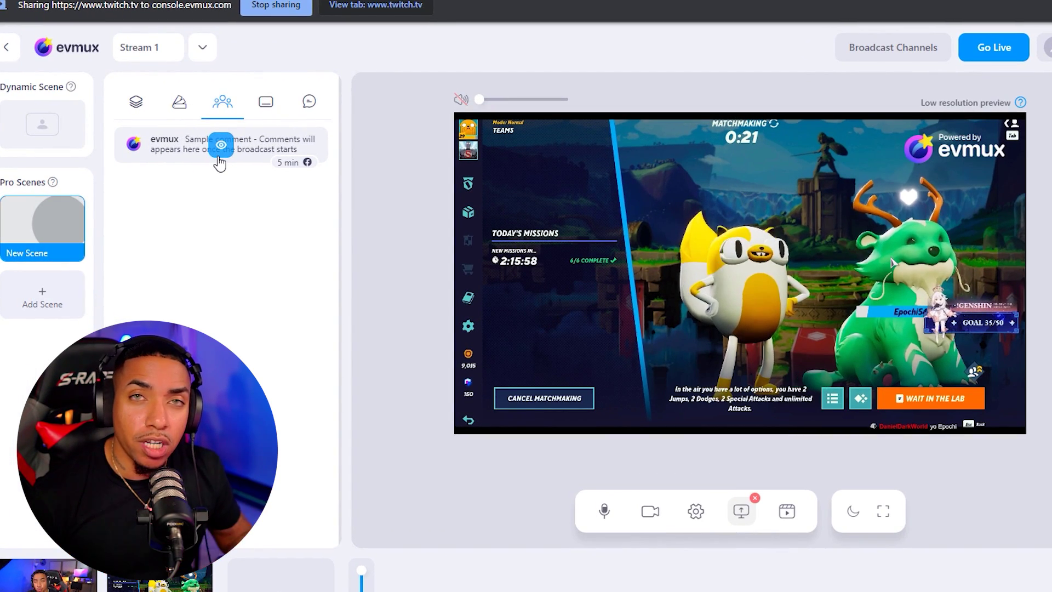
pyautogui.click(254, 148)
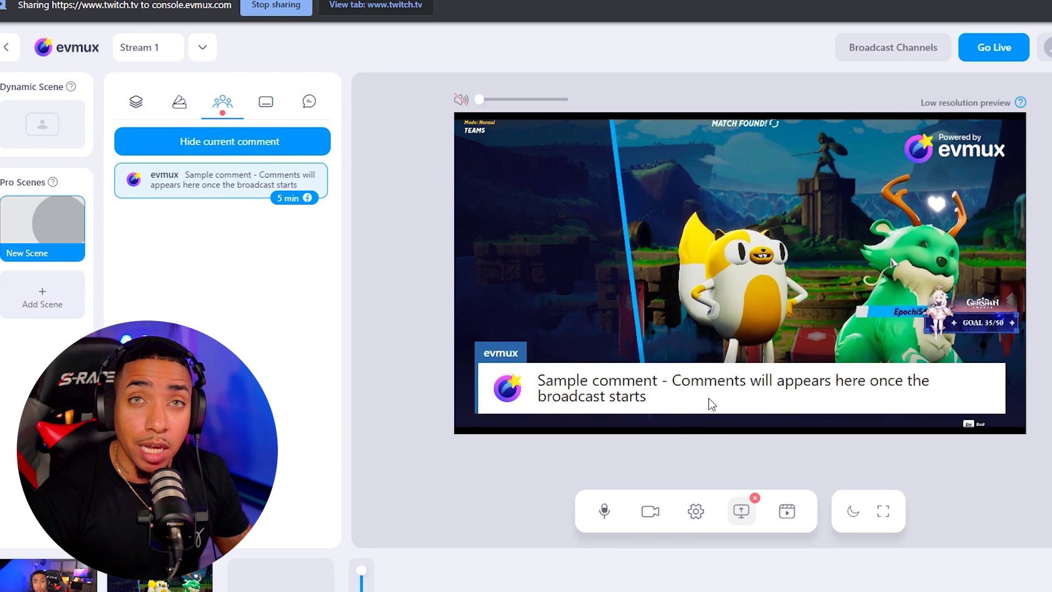
pyautogui.click(212, 193)
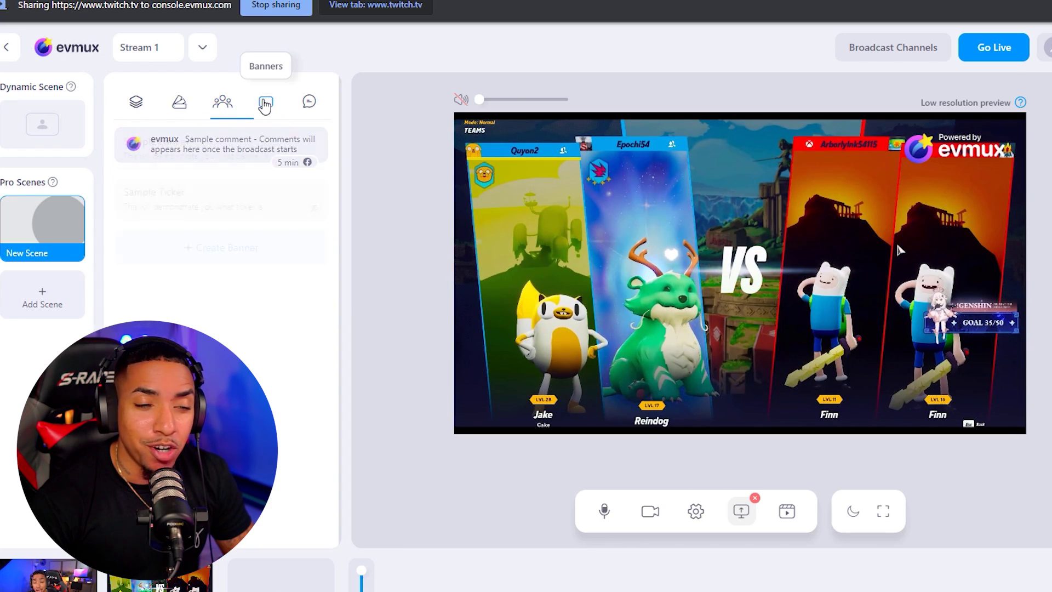
# From the Banners list, toggle the Sample Ticker scrolling along the bottom of the stream.
pyautogui.click(265, 104)
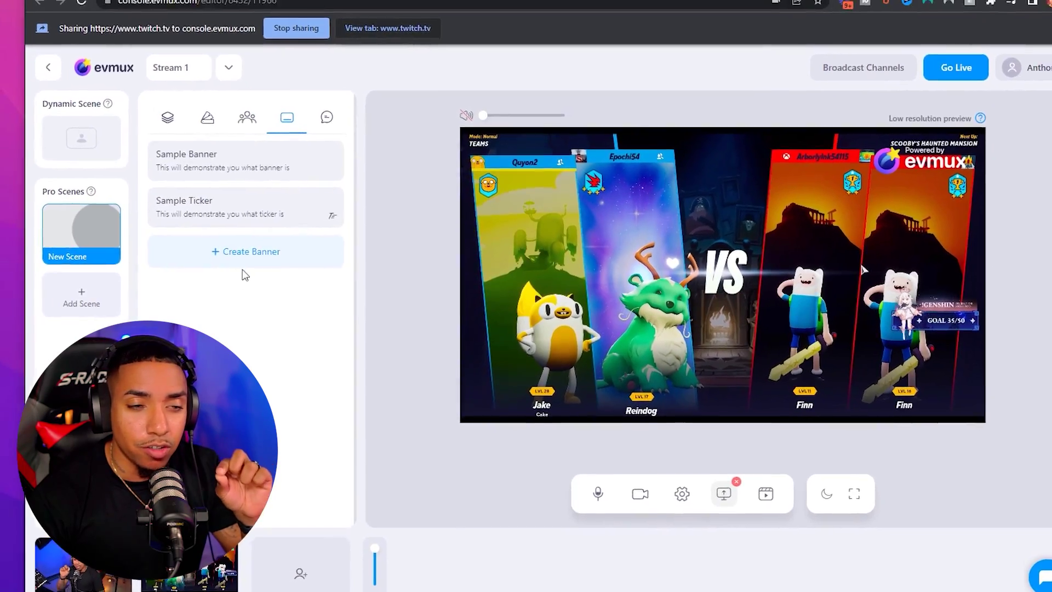
pyautogui.moveTo(222, 206)
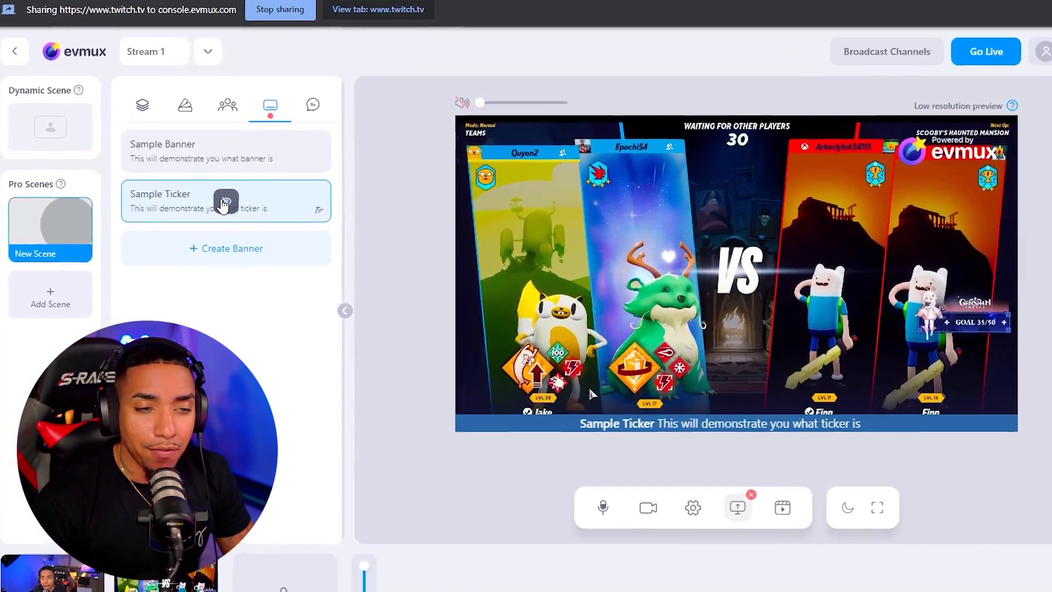
pyautogui.click(222, 199)
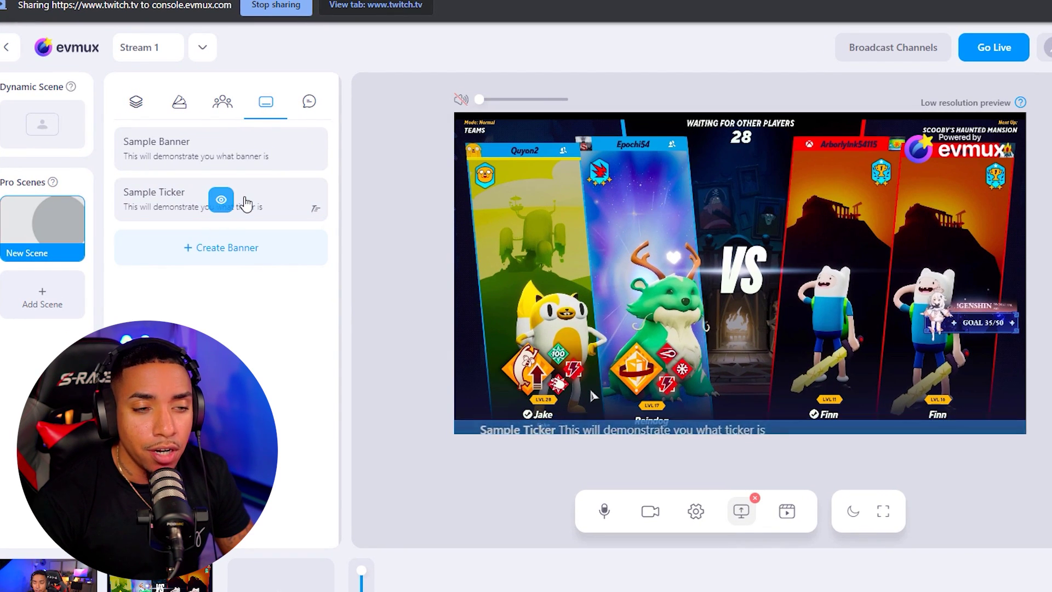